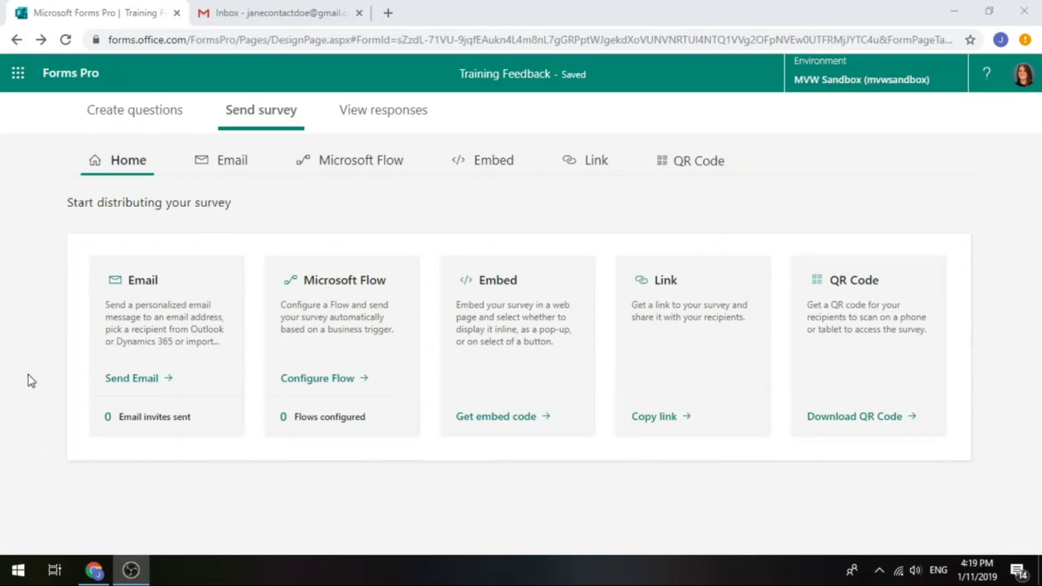
pyautogui.click(122, 382)
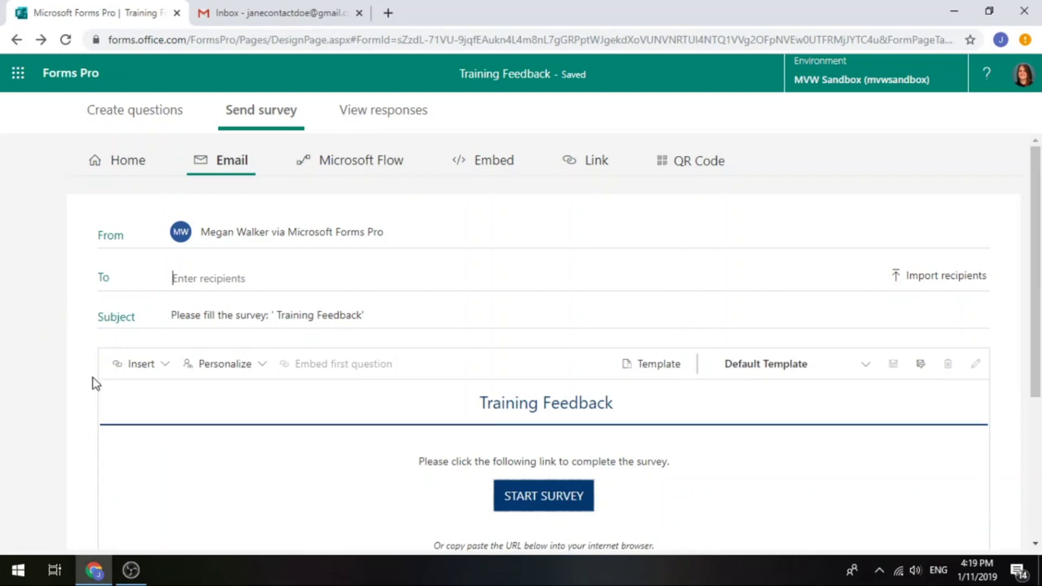
pyautogui.scroll(-1, 1024, 266)
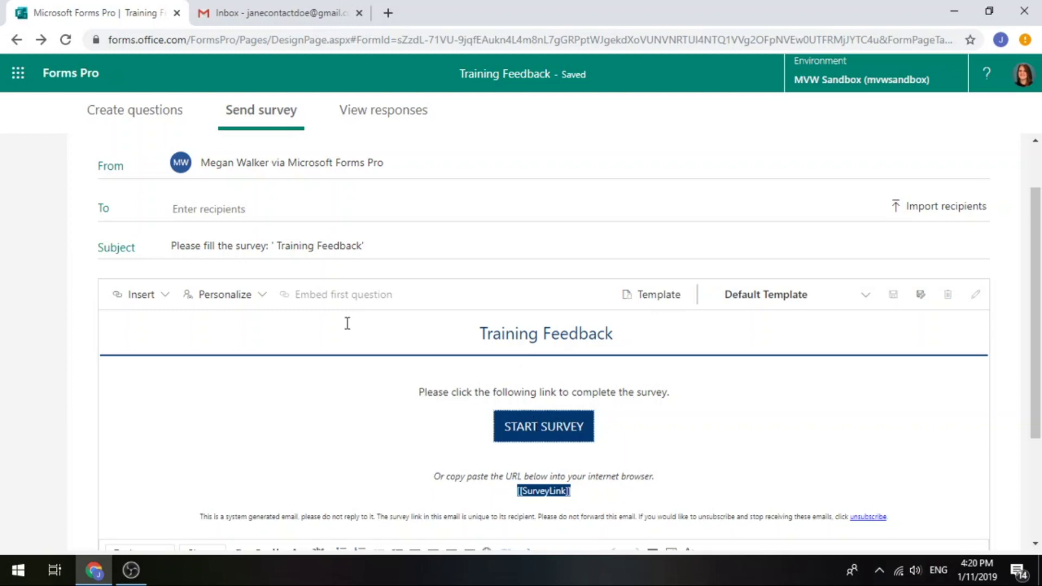
# Review the Training Feedback questions, then return to the survey's distribution options
pyautogui.click(110, 120)
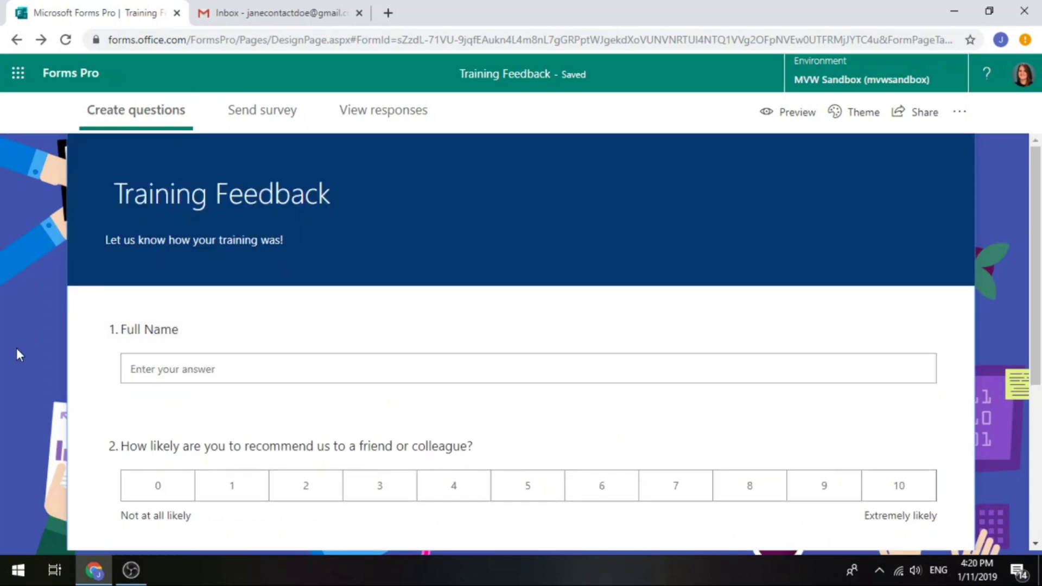
pyautogui.scroll(-3, 17, 352)
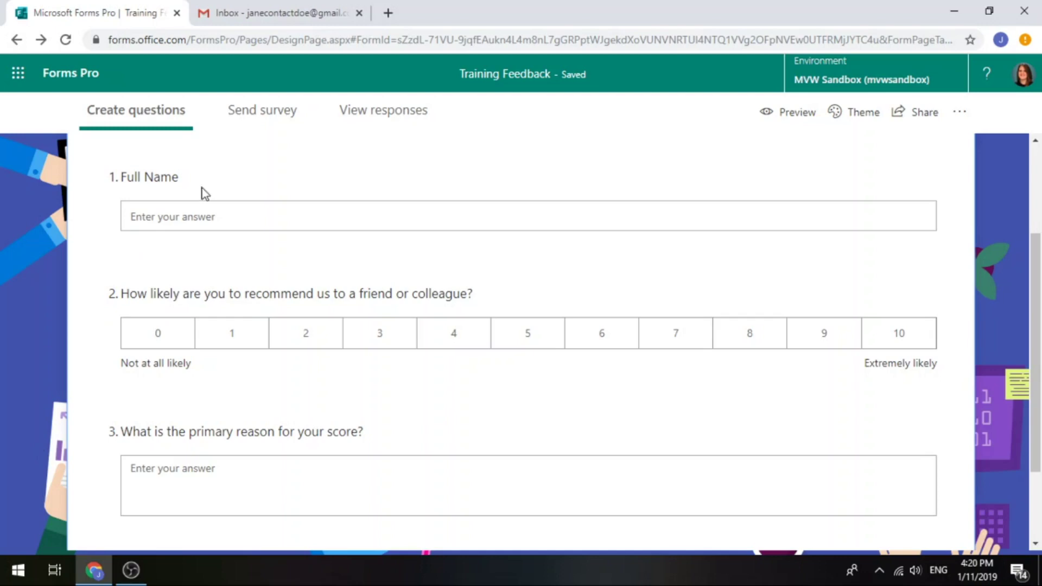
pyautogui.click(265, 113)
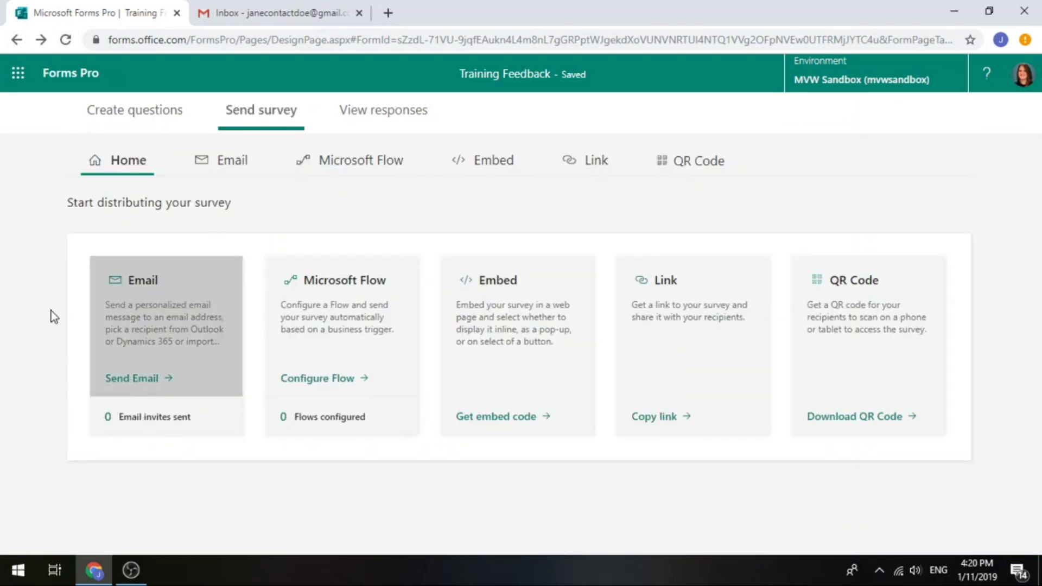
# Start an Email invitation and check the tooltip explaining why Embed first question is disabled
pyautogui.click(109, 312)
pyautogui.scroll(-1, 380, 331)
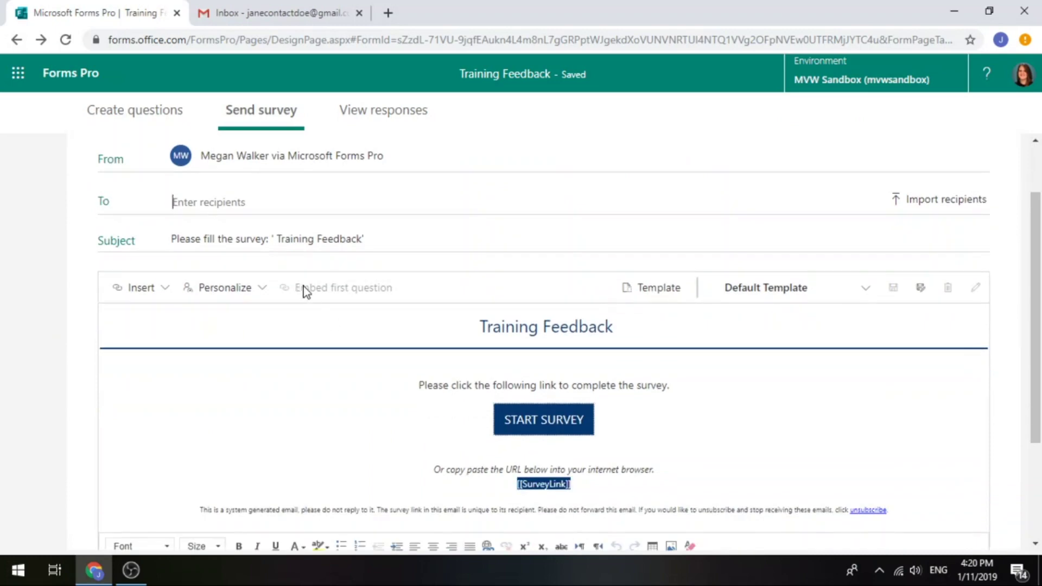
pyautogui.moveTo(303, 292)
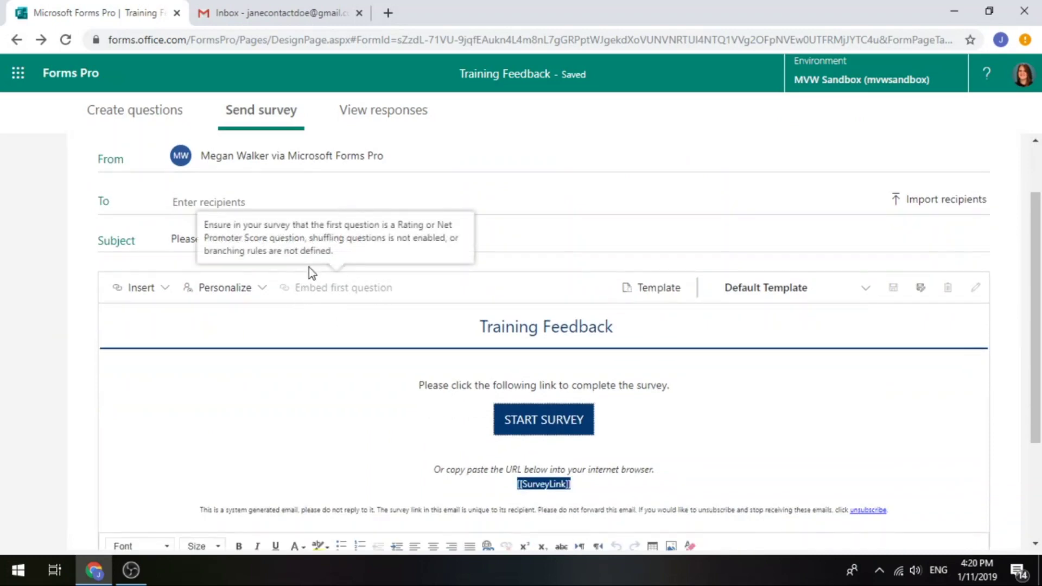
pyautogui.moveTo(346, 295)
pyautogui.scroll(2, 217, 217)
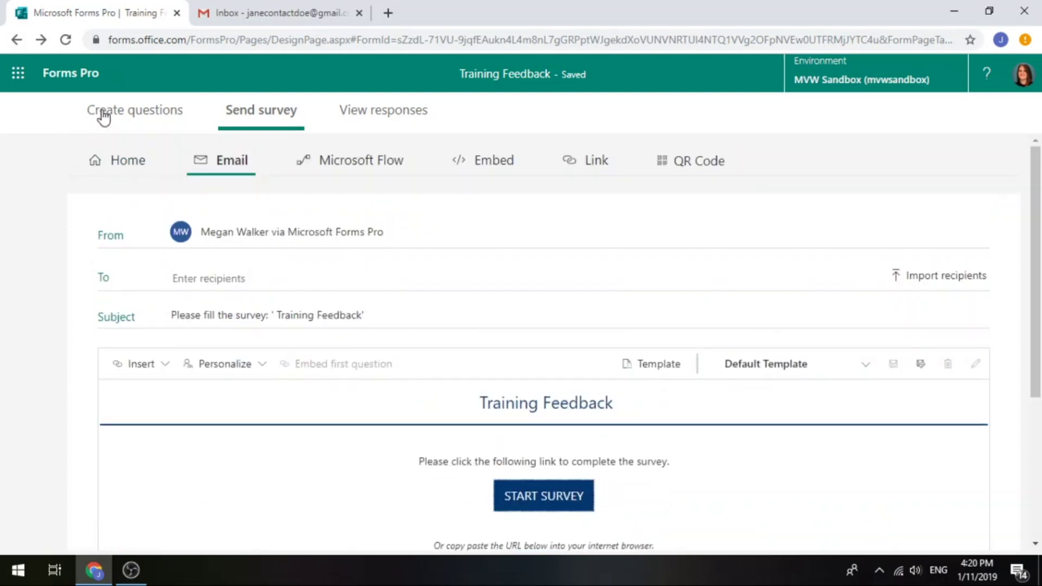
# Verify Shuffle questions is off in the Training Feedback form settings
pyautogui.click(103, 114)
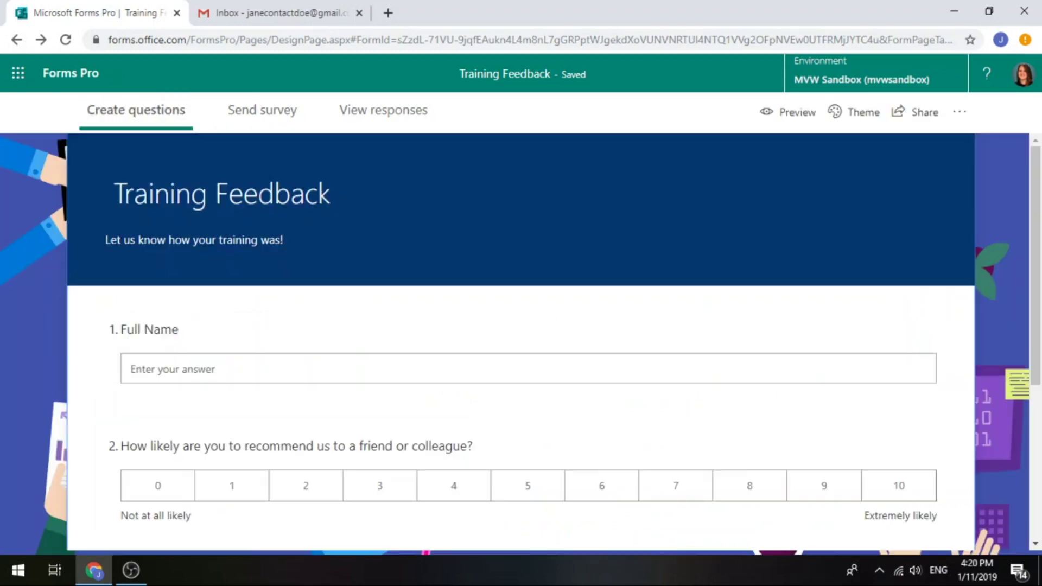
pyautogui.click(959, 112)
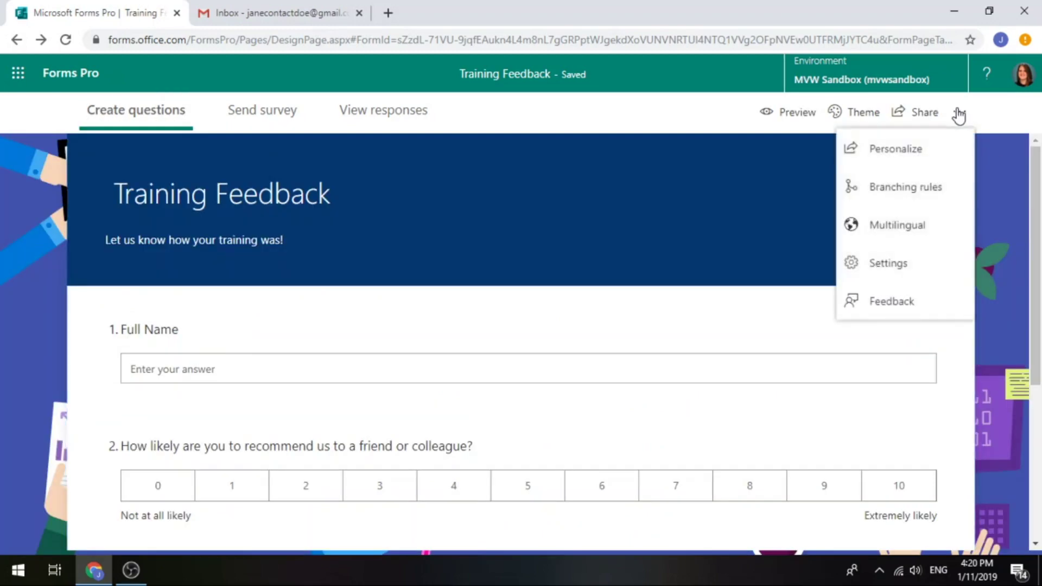
pyautogui.click(886, 265)
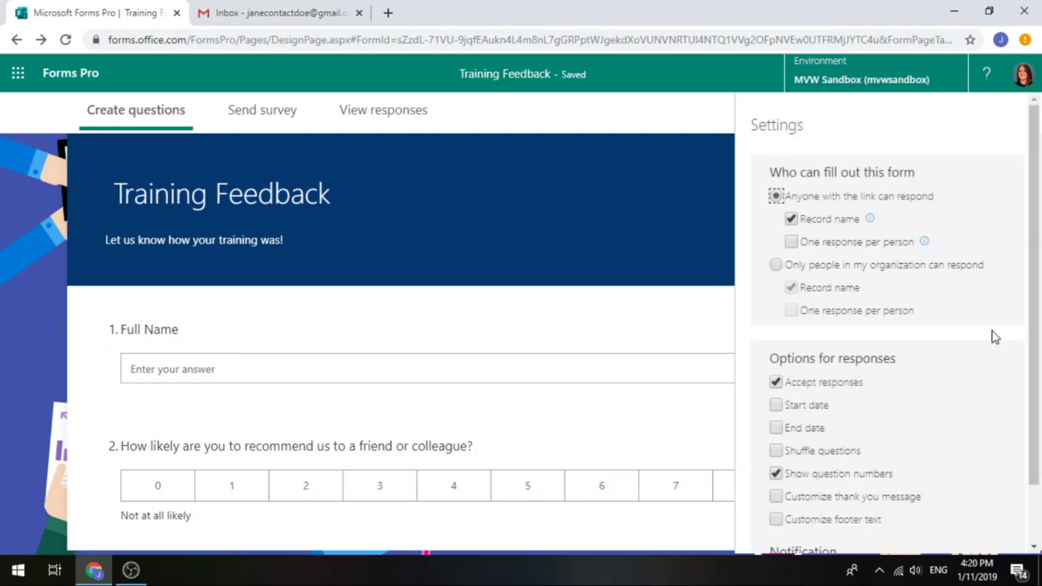
pyautogui.scroll(-1, 796, 387)
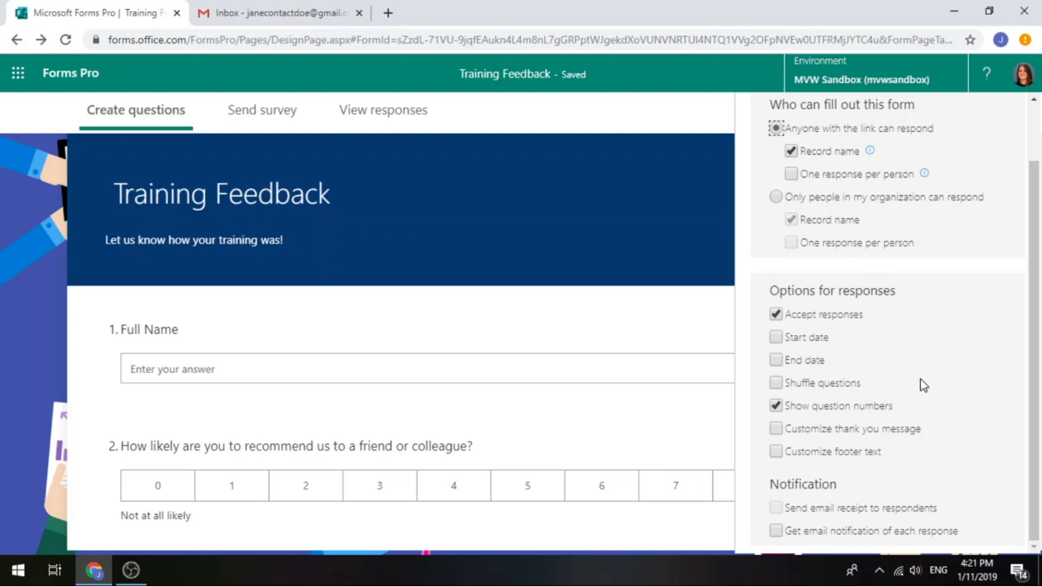
pyautogui.scroll(2, 962, 376)
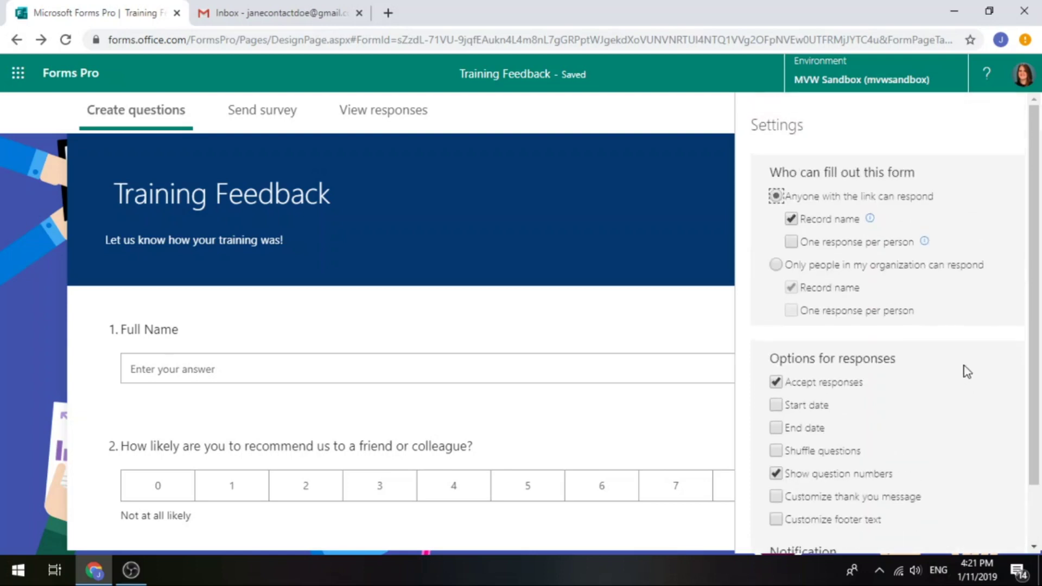
pyautogui.click(605, 240)
pyautogui.click(8, 285)
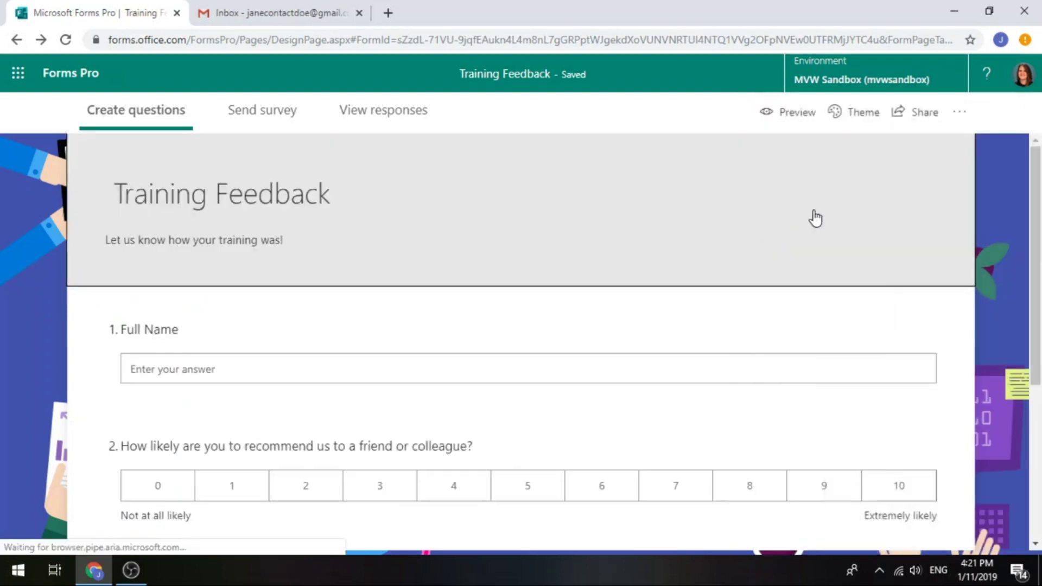
pyautogui.click(961, 115)
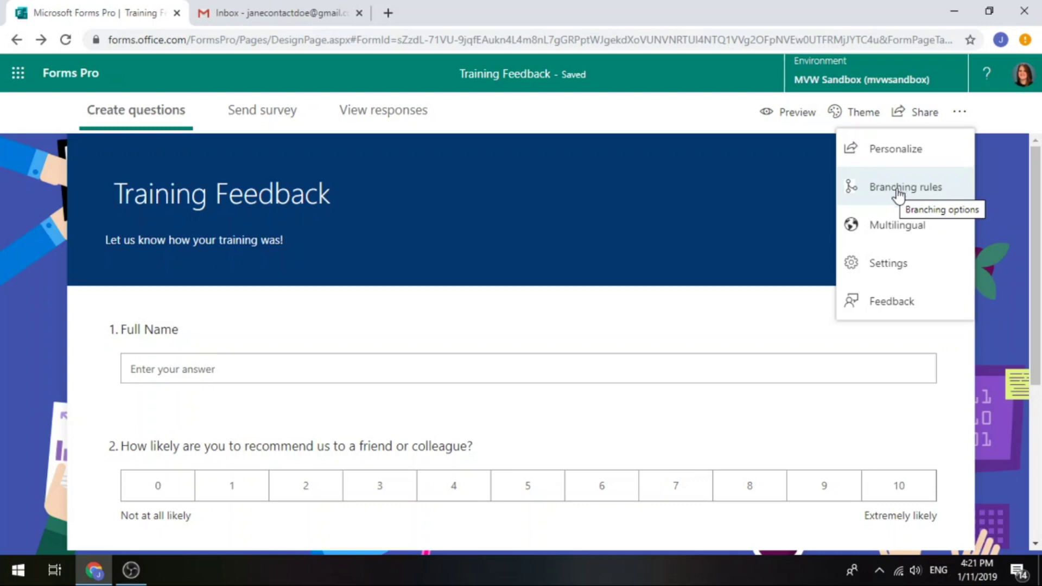
pyautogui.click(996, 201)
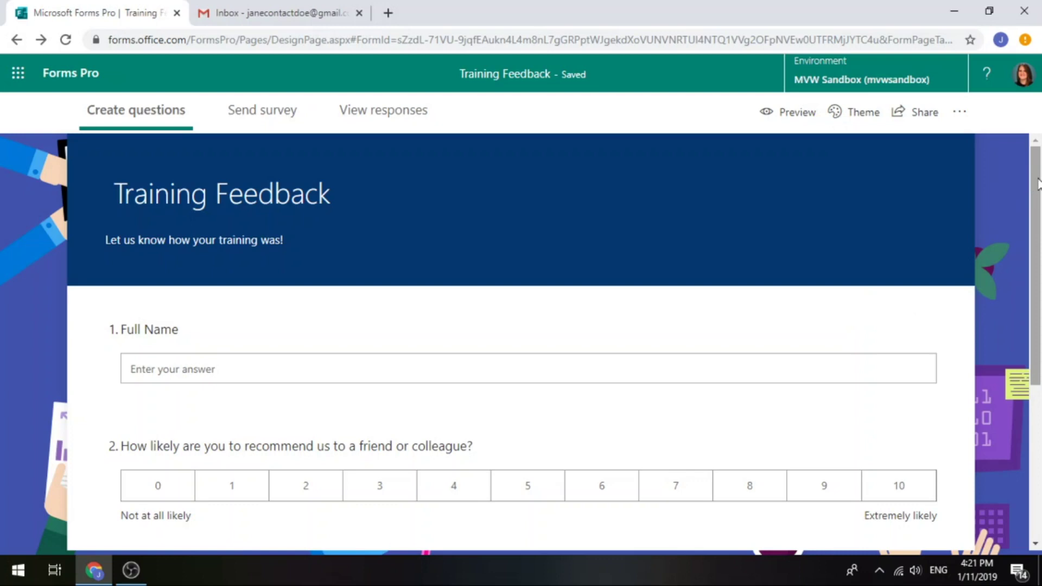
pyautogui.moveTo(1032, 185); pyautogui.dragTo(1032, 272)
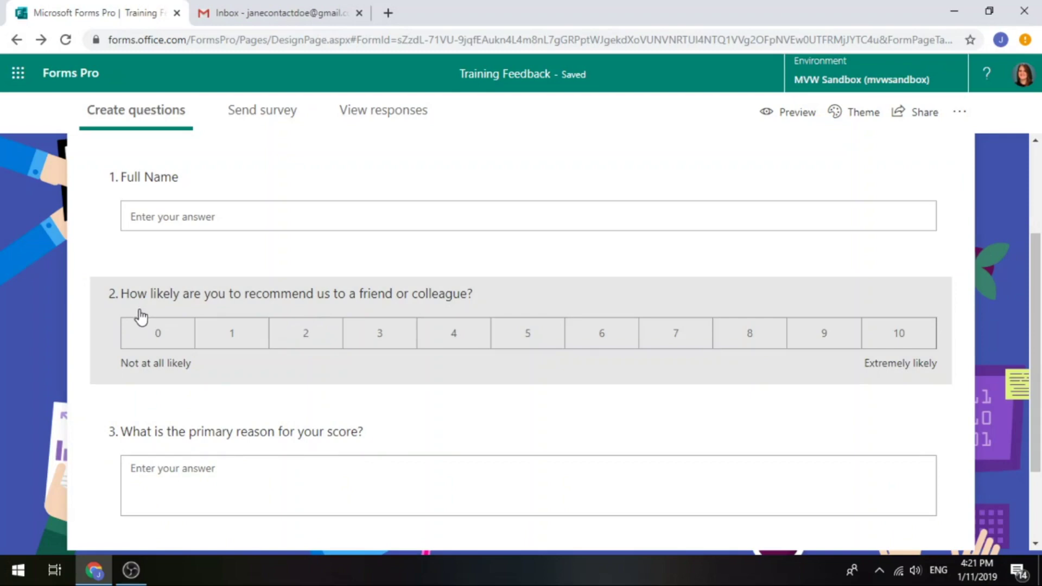
# Move the 0–10 recommendation question above Full Name so it becomes question 1
pyautogui.click(251, 312)
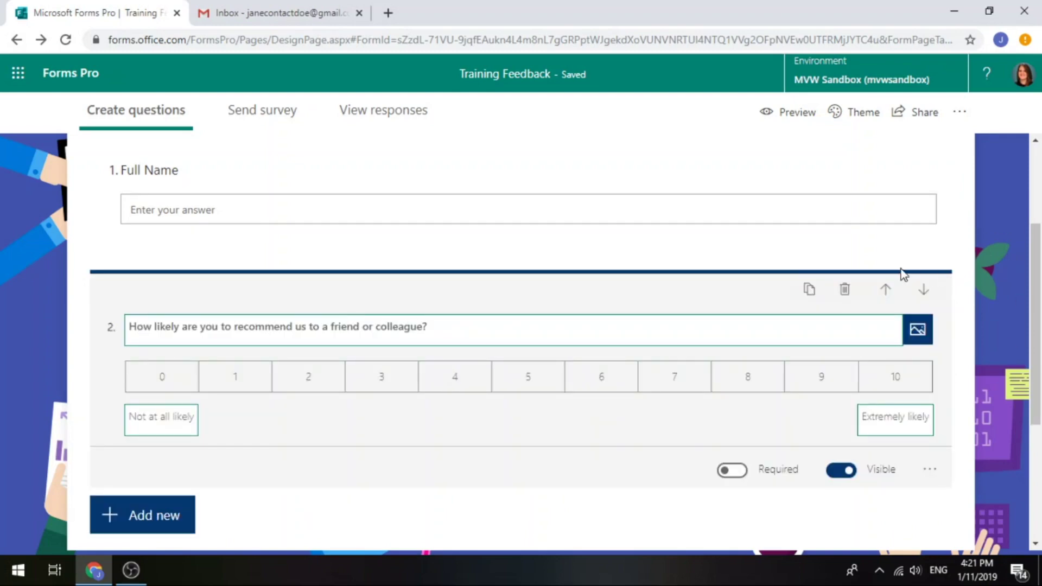
pyautogui.click(886, 290)
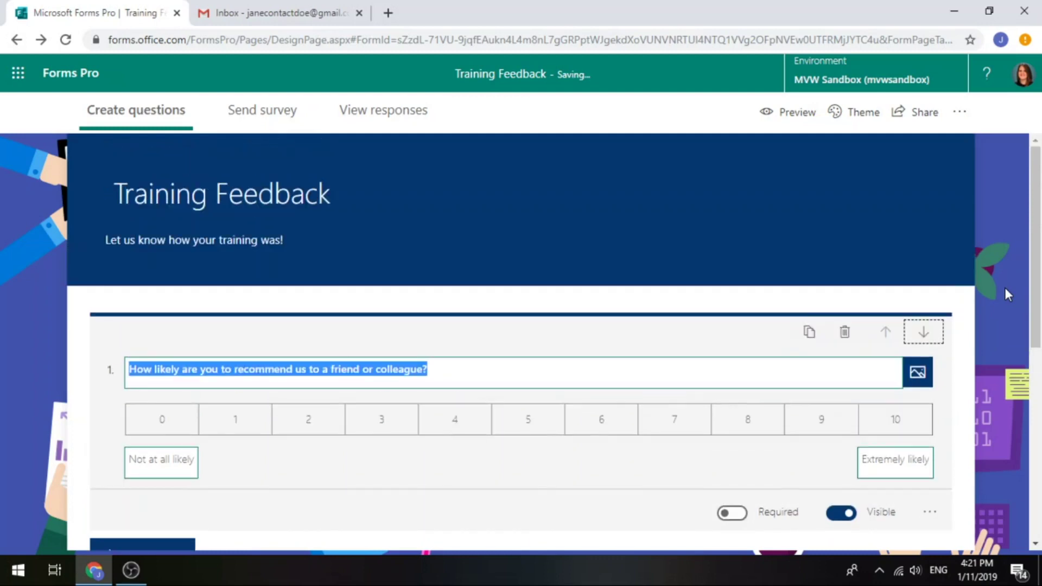
pyautogui.click(1005, 287)
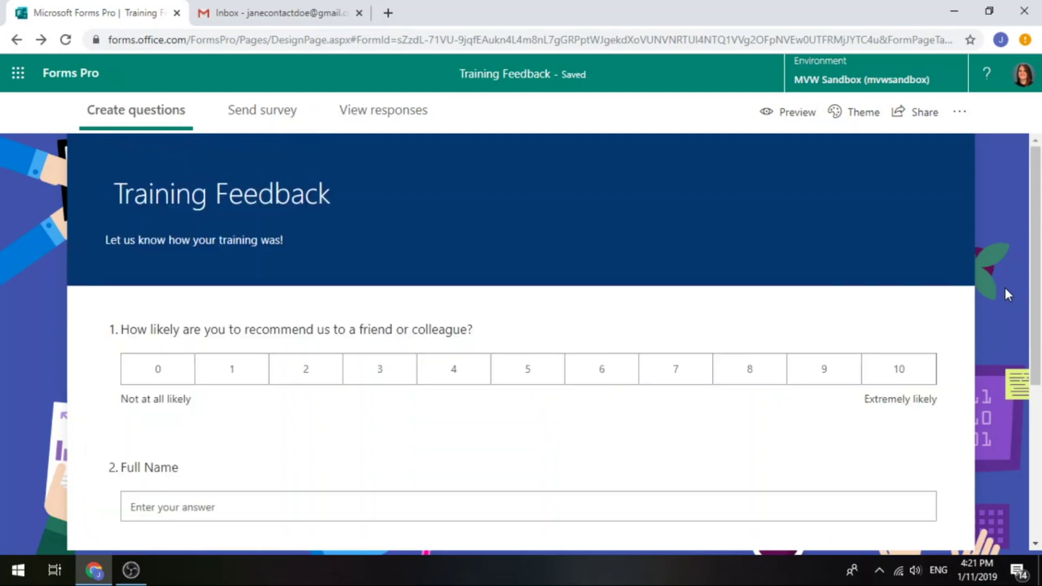
pyautogui.click(262, 112)
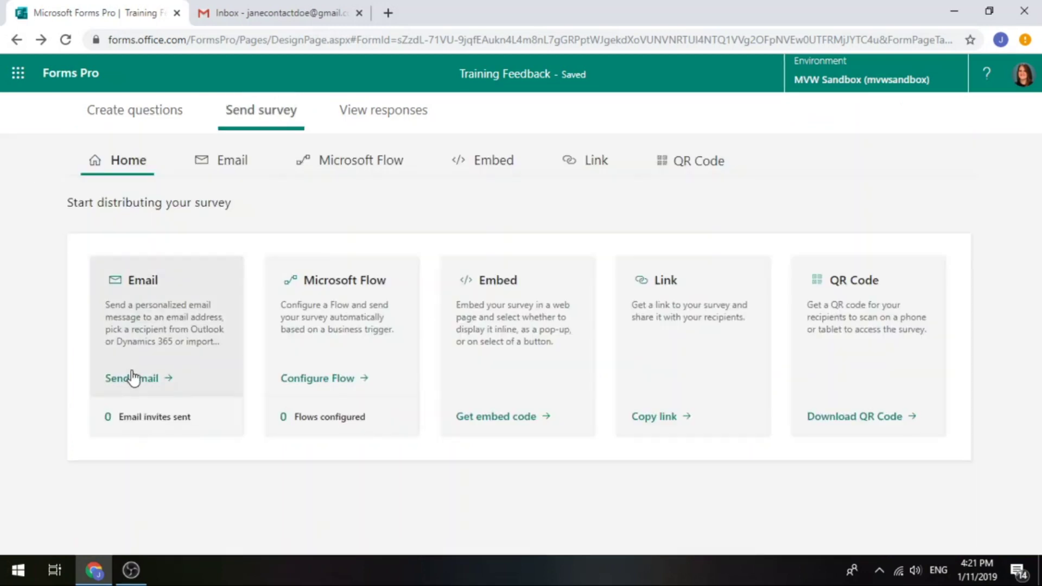
# Compose an Email invitation and embed the 0–10 recommendation question in its body
pyautogui.click(142, 375)
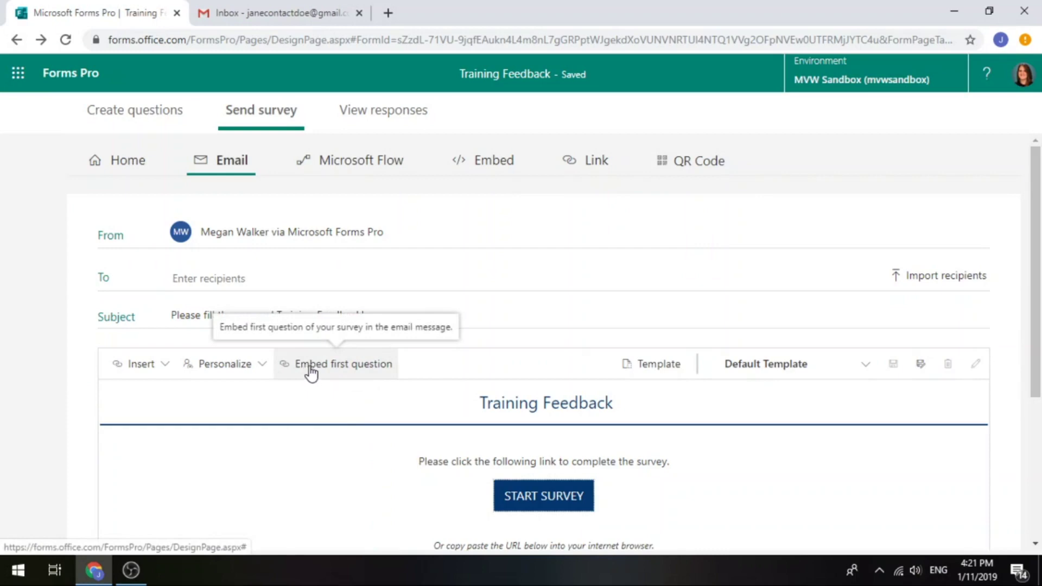
pyautogui.scroll(-3, 416, 249)
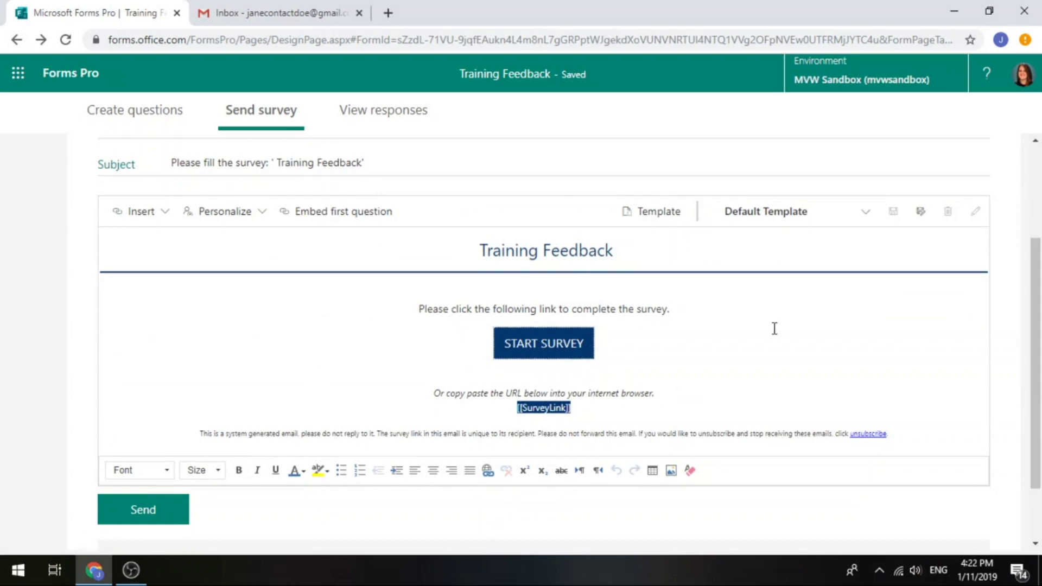
pyautogui.click(304, 213)
pyautogui.scroll(-2, 881, 347)
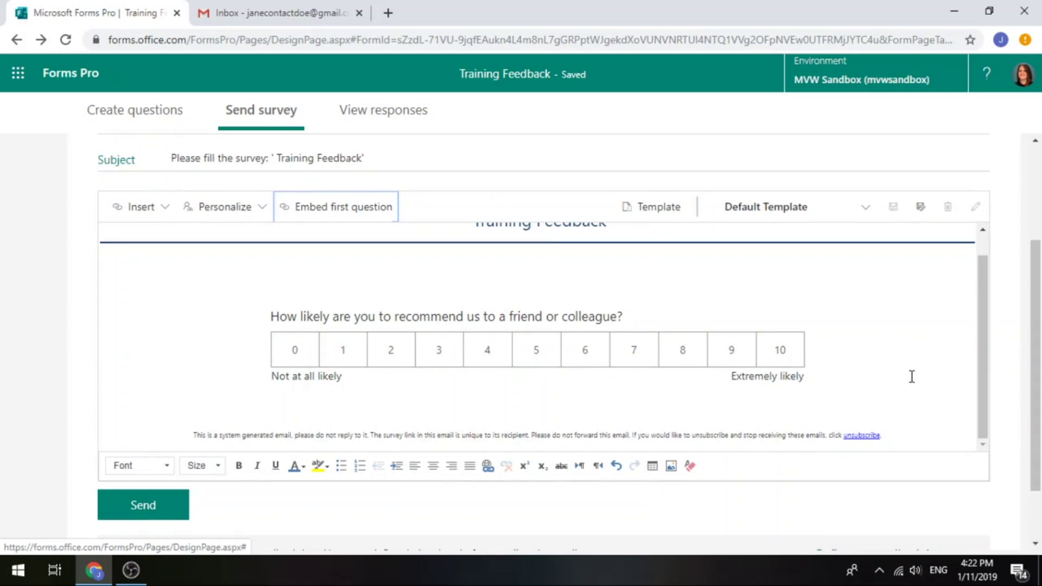
pyautogui.scroll(5, 911, 374)
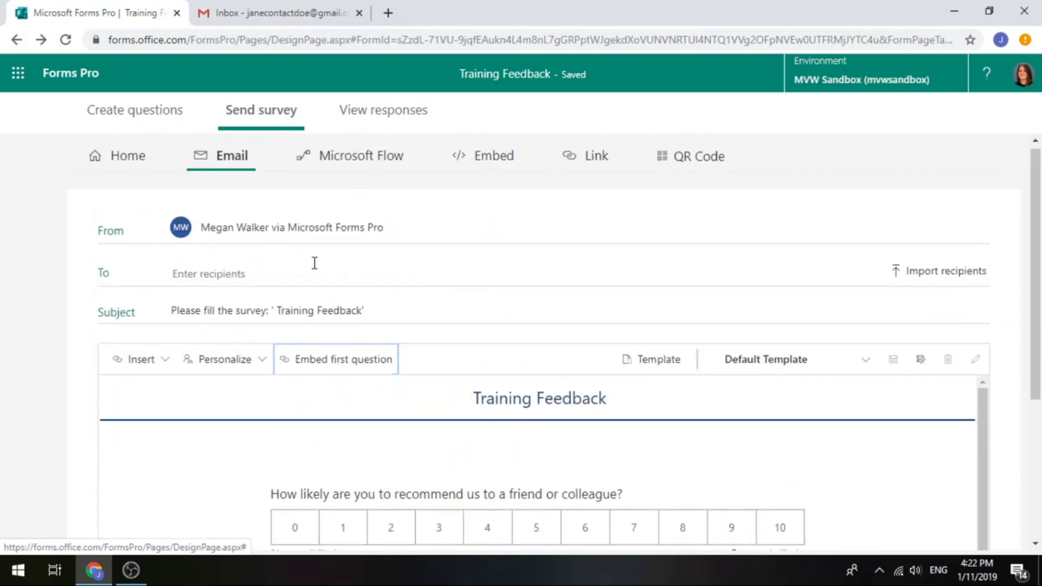
# Address the invitation to the chosen contact from the suggestions and send it
pyautogui.click(275, 271)
pyautogui.write('jane')
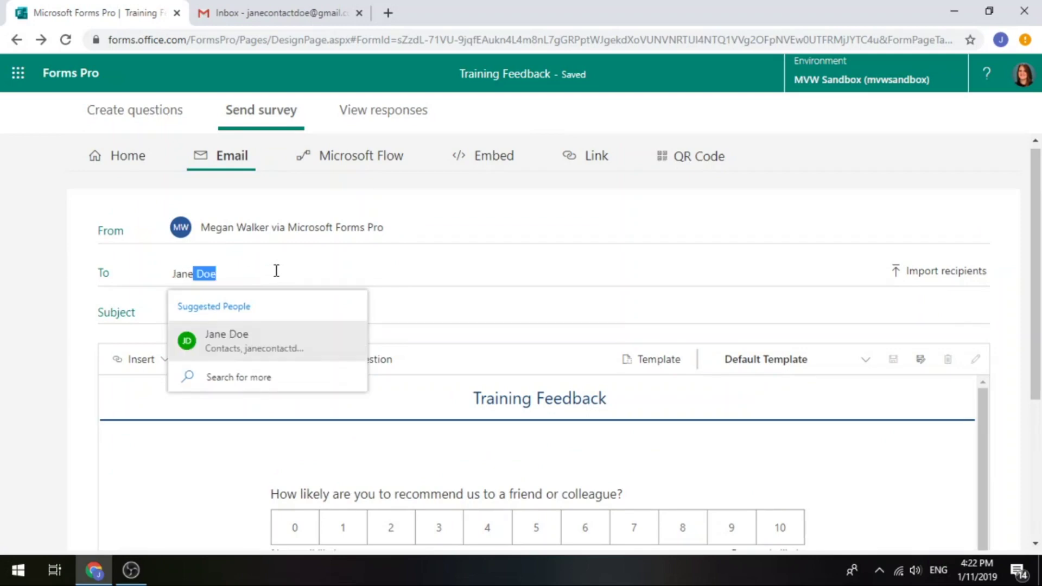
pyautogui.click(281, 340)
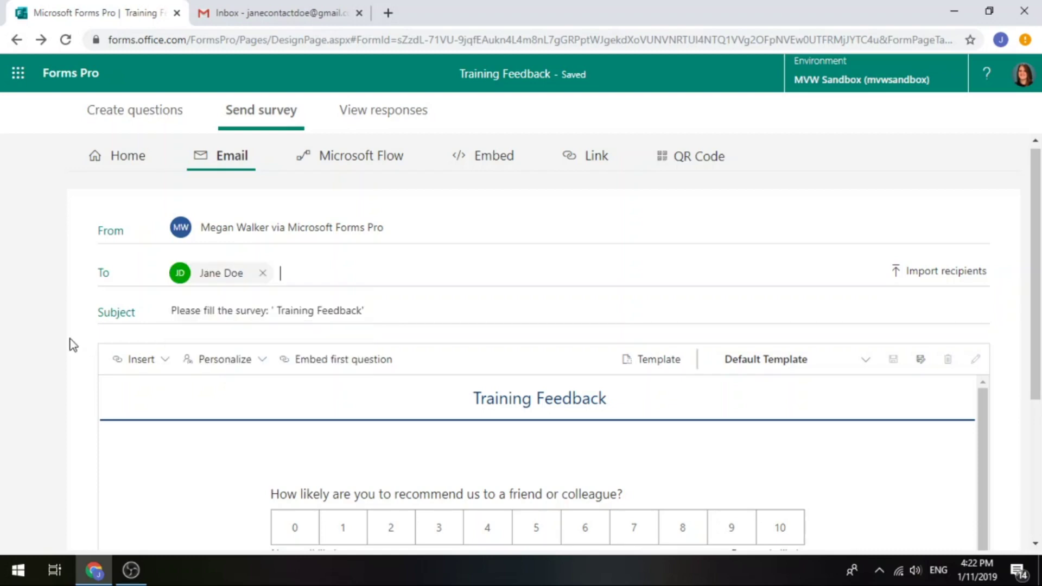
pyautogui.scroll(-5, 1013, 408)
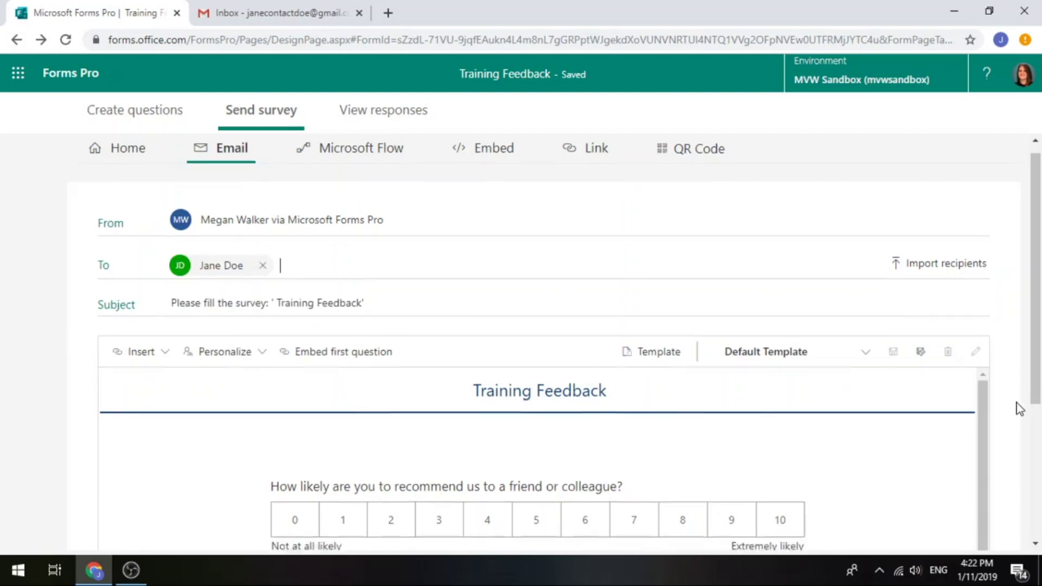
pyautogui.click(175, 428)
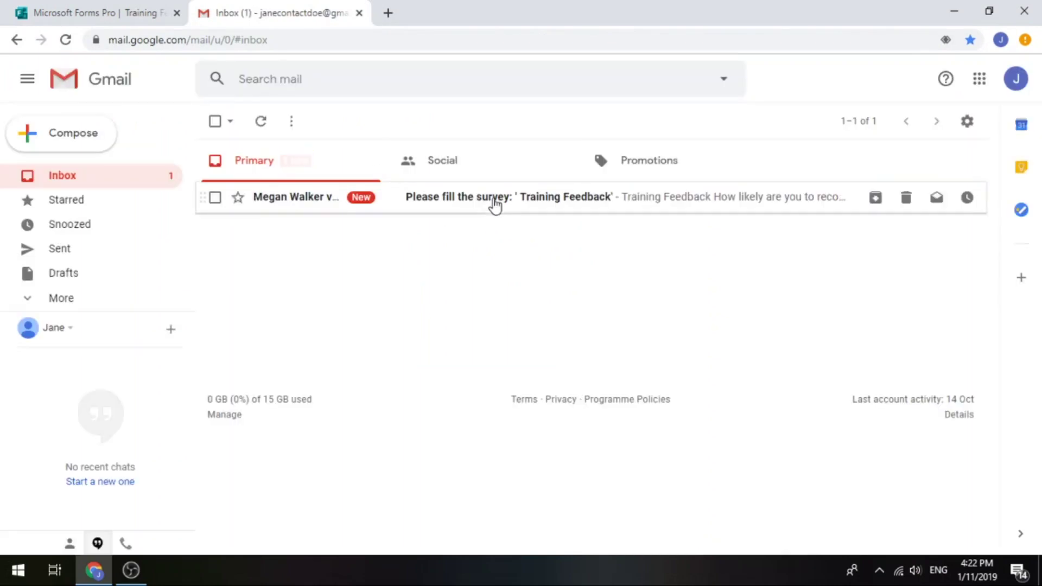
# Open the 'Please fill the survey' email in the Gmail inbox
pyautogui.click(494, 203)
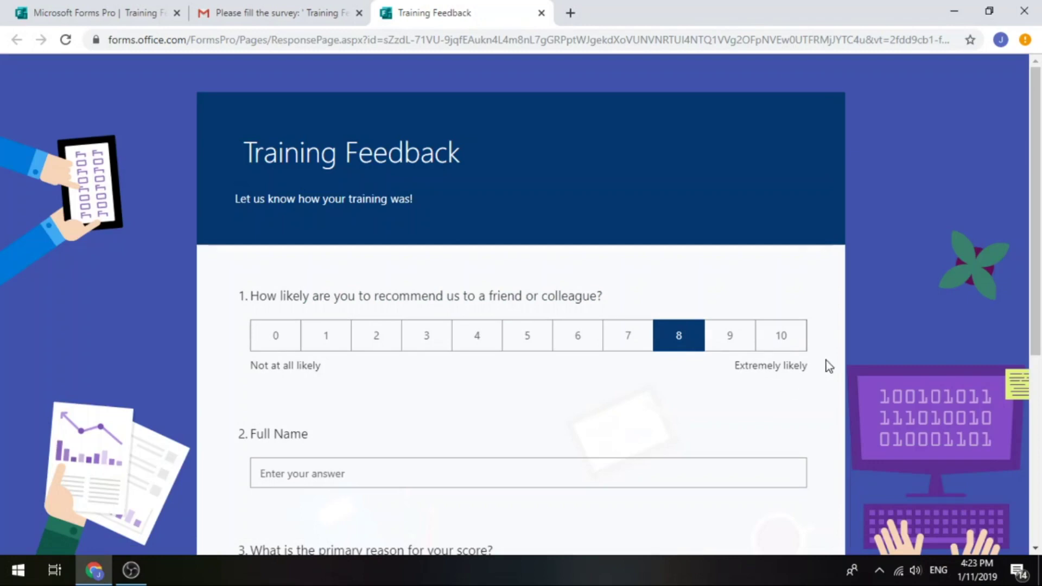
# Scroll through the response form with 8 preselected on the recommendation question
pyautogui.scroll(-1, 829, 361)
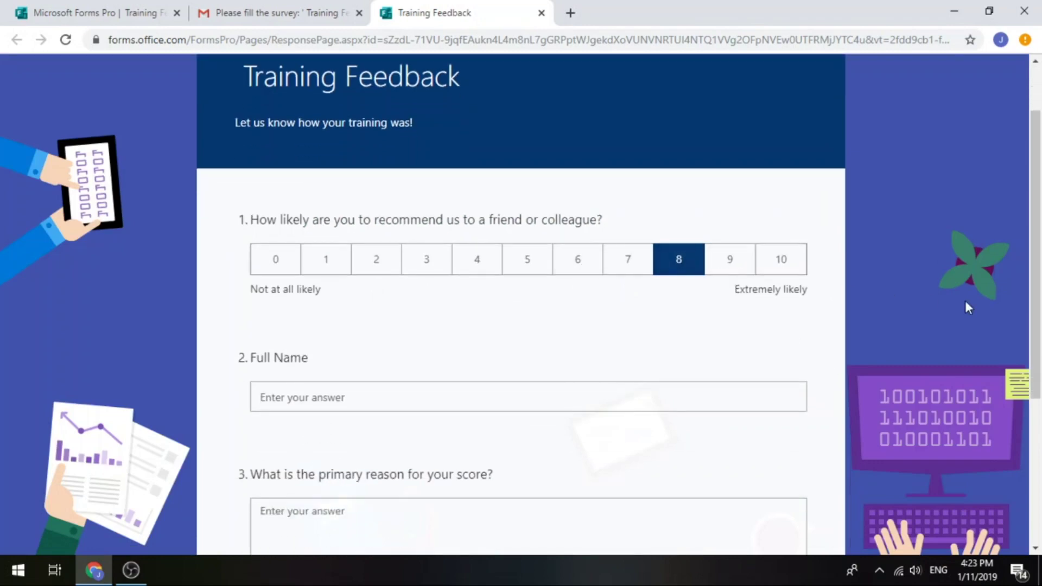